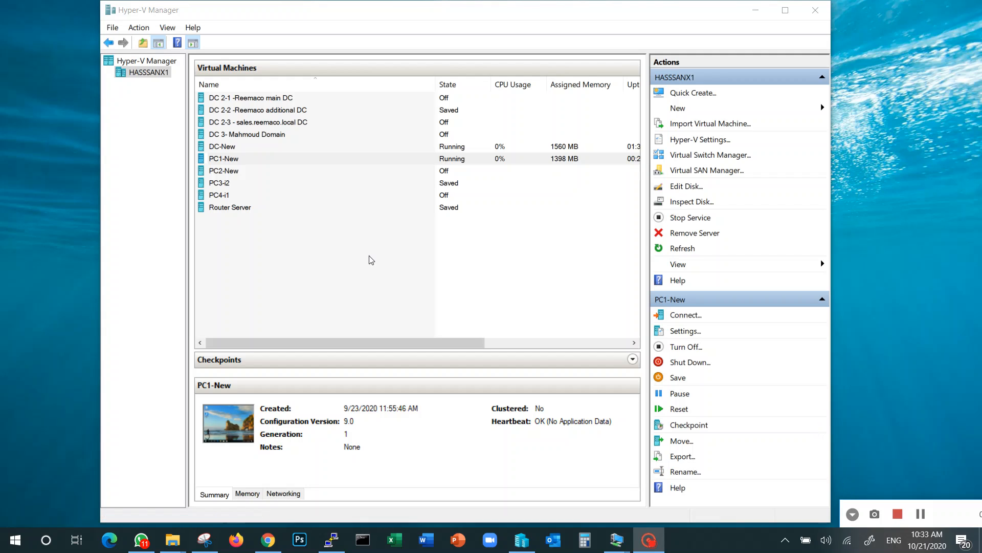
click(224, 186)
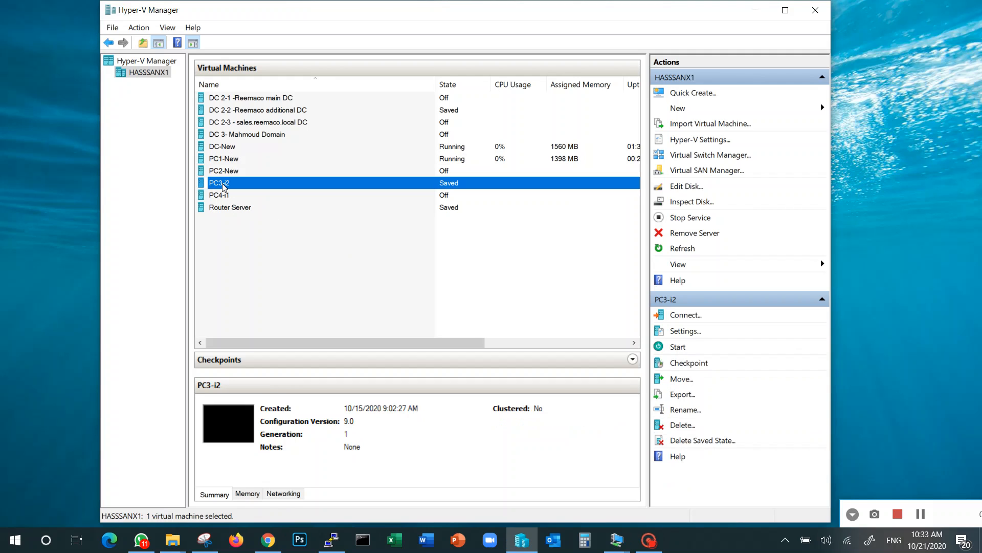
click(686, 395)
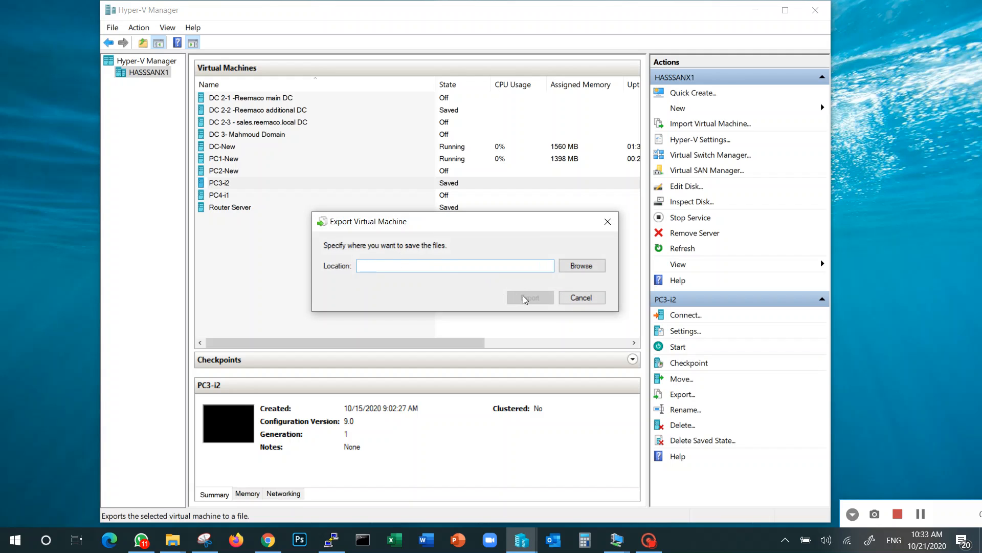
click(579, 298)
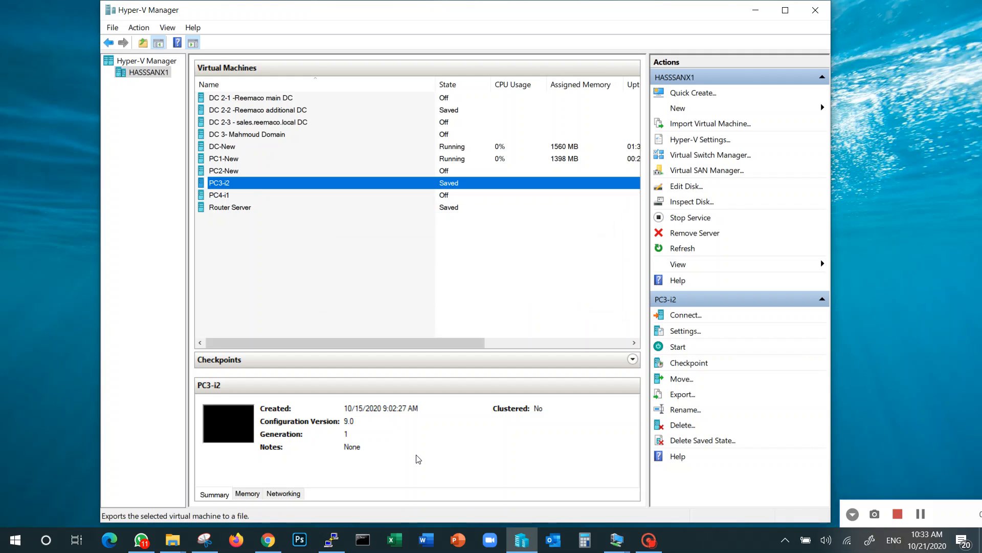
Browse drive C in File Explorer and look through the VMs and Exported VMs folders
mouse_move(173, 539)
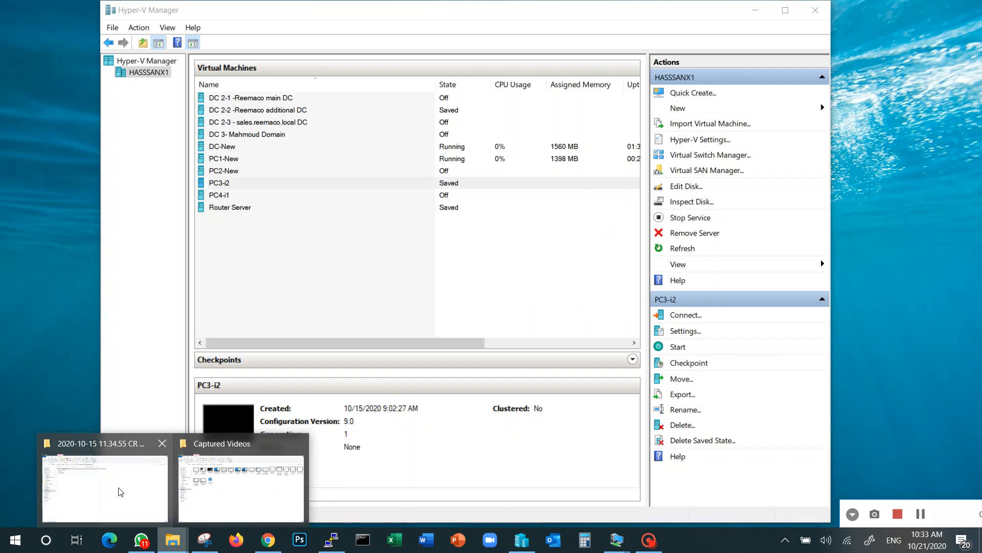
click(108, 493)
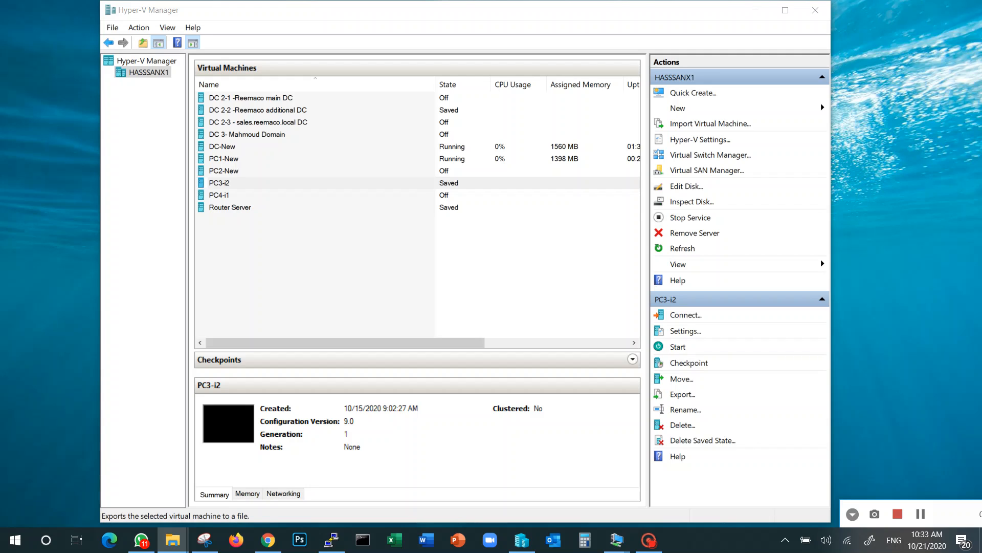
drag(819, 1, 456, 131)
scroll(277, 325, down, 2)
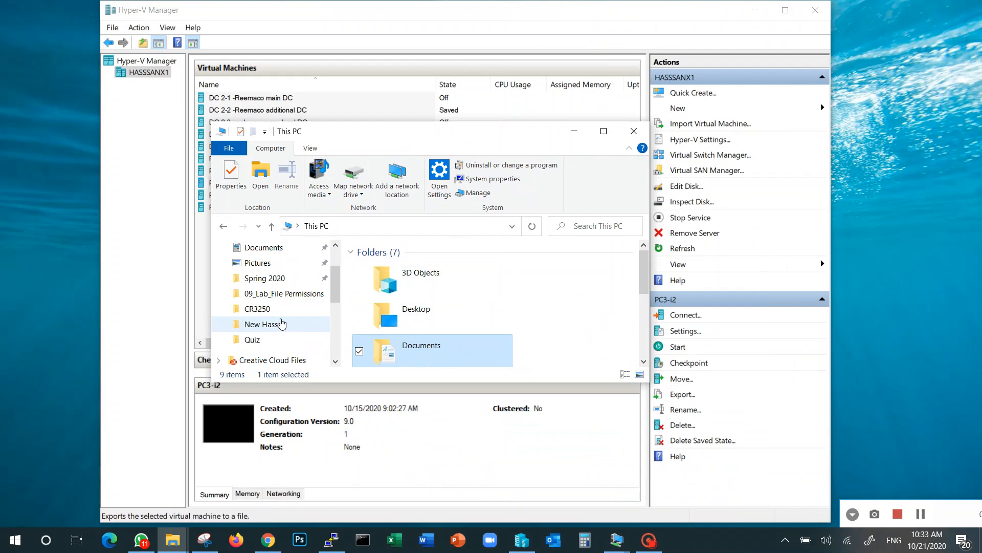
scroll(258, 340, down, 3)
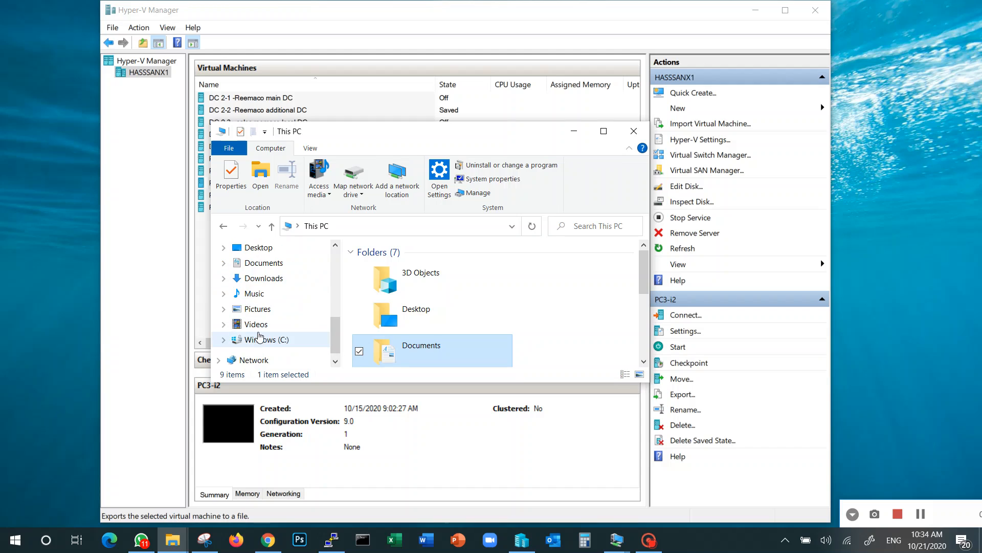
click(258, 339)
scroll(450, 296, down, 4)
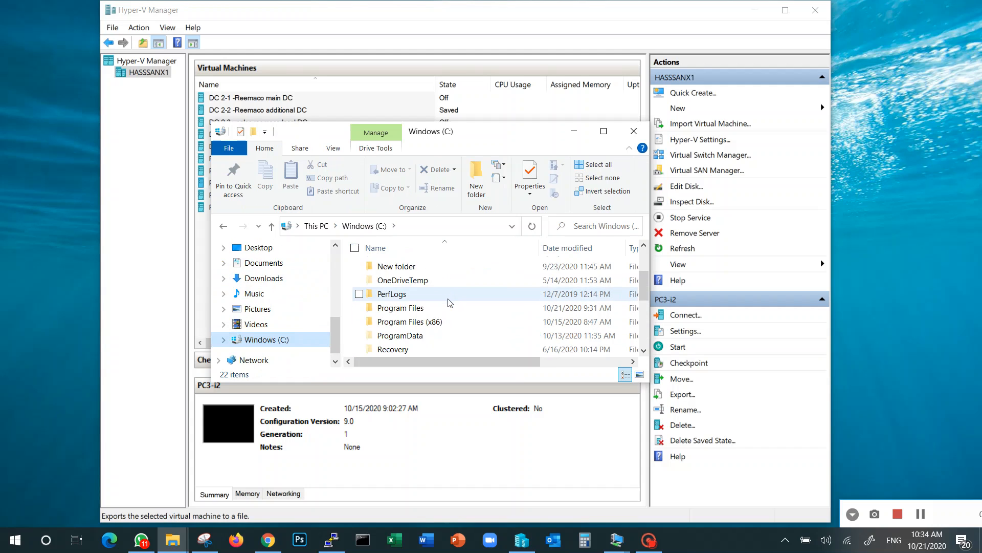
double_click(390, 349)
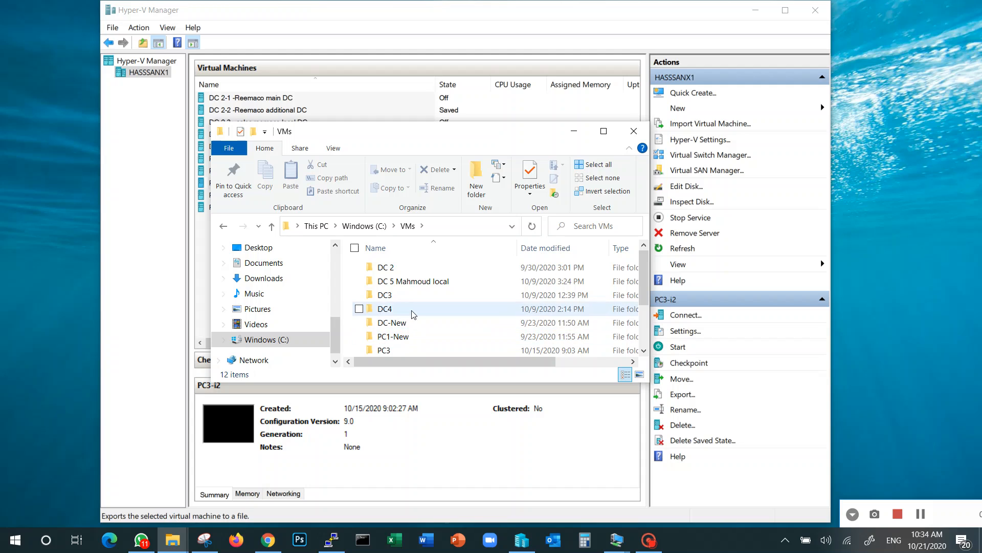
scroll(410, 315, down, 2)
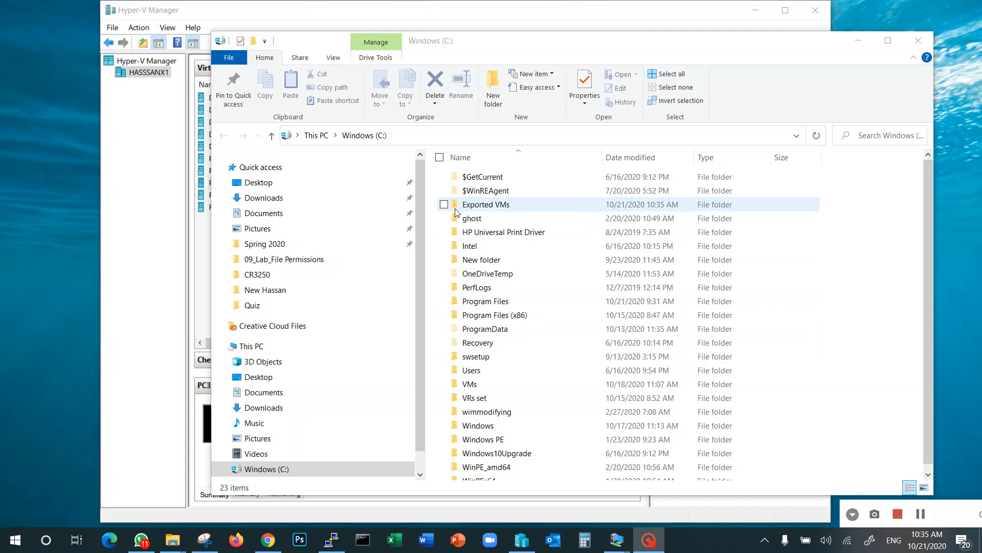
double_click(484, 205)
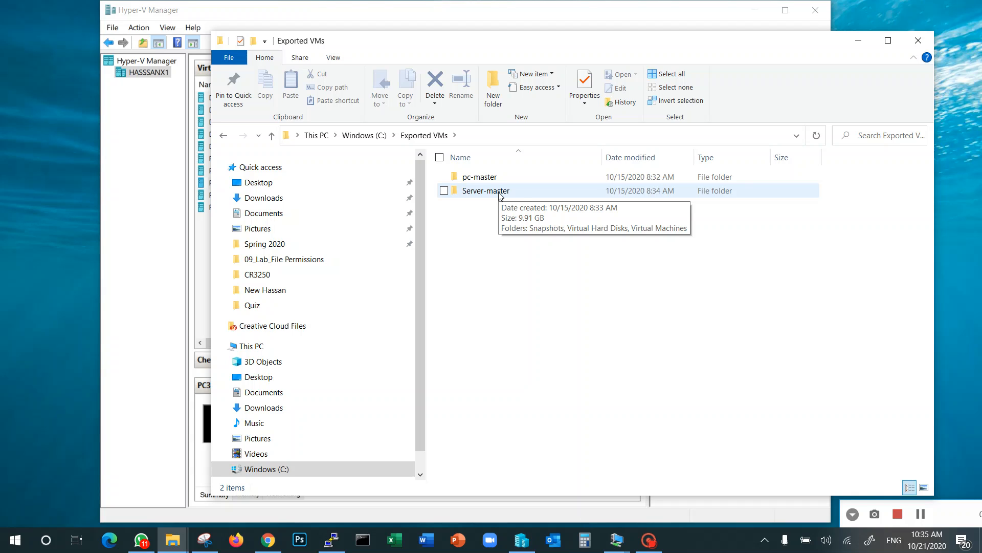
click(918, 41)
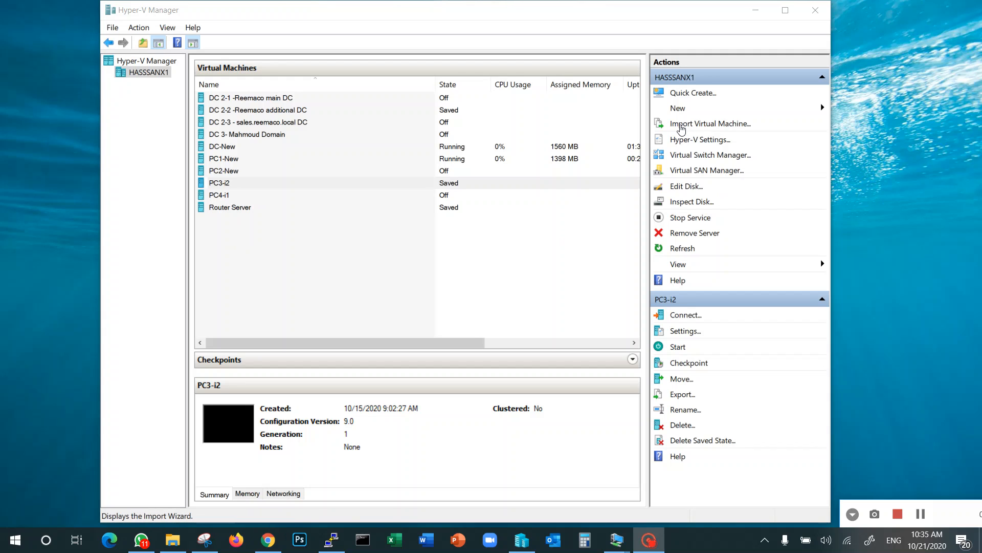
Start importing a virtual machine, using C:\Exported VMs\pc-master\ as the source folder
click(730, 125)
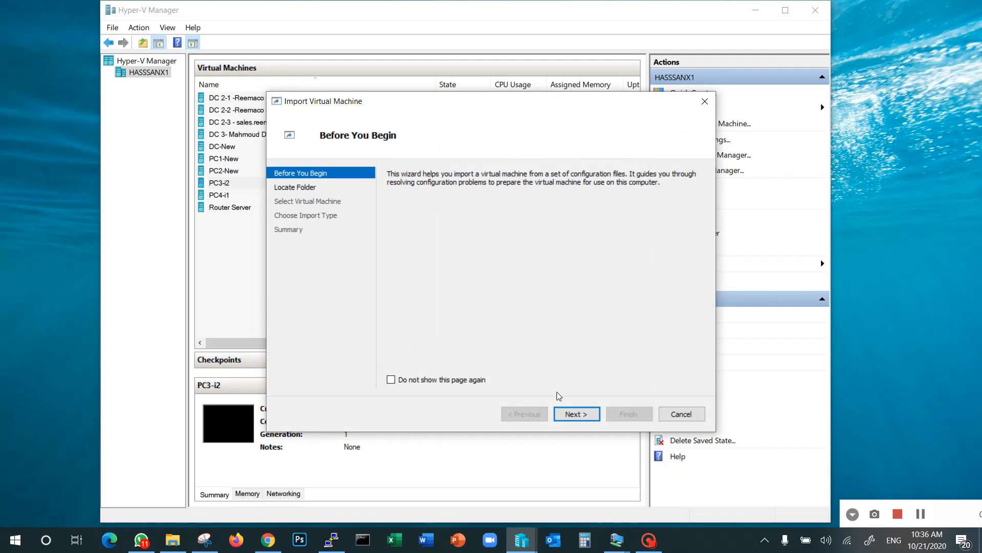
click(581, 415)
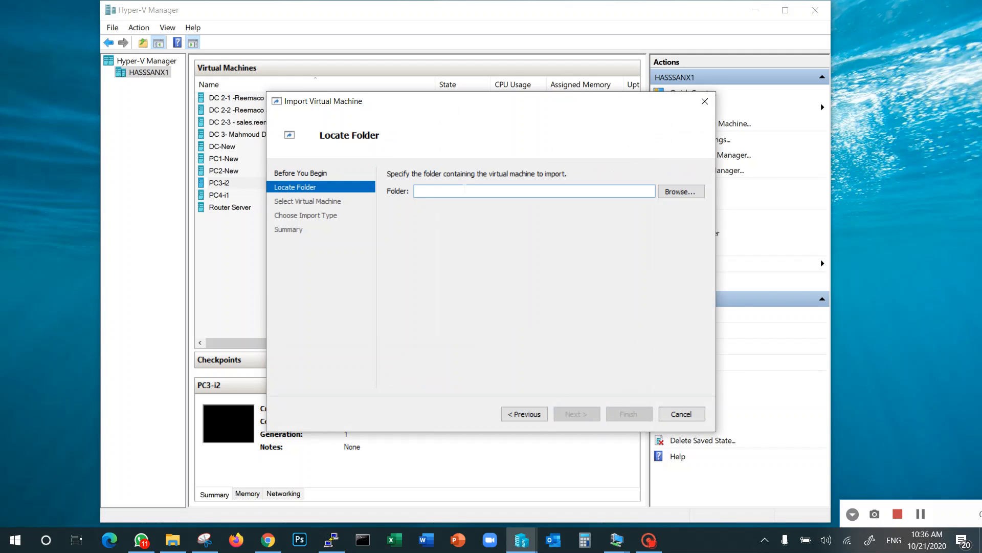
click(681, 191)
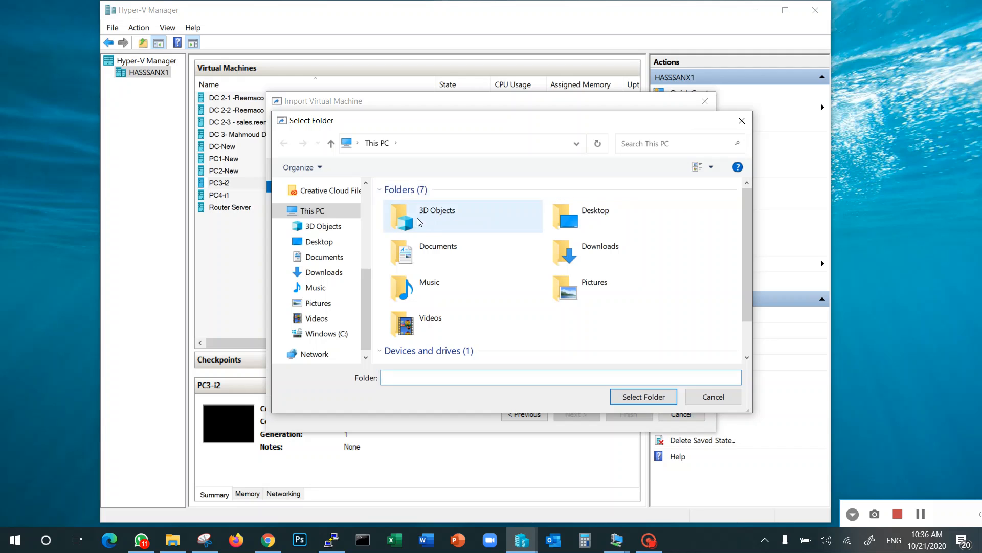
text(C:)
key(Return)
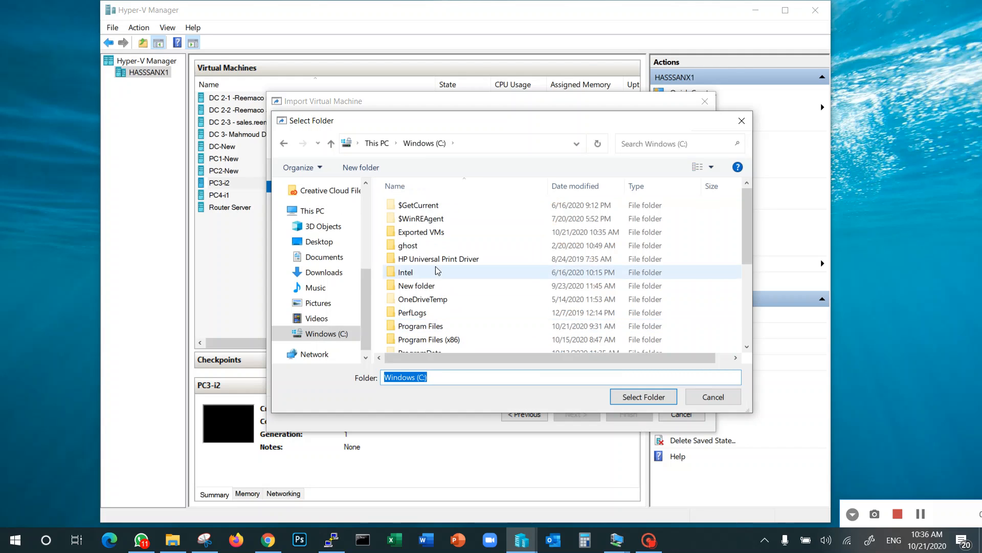
double_click(421, 232)
click(409, 207)
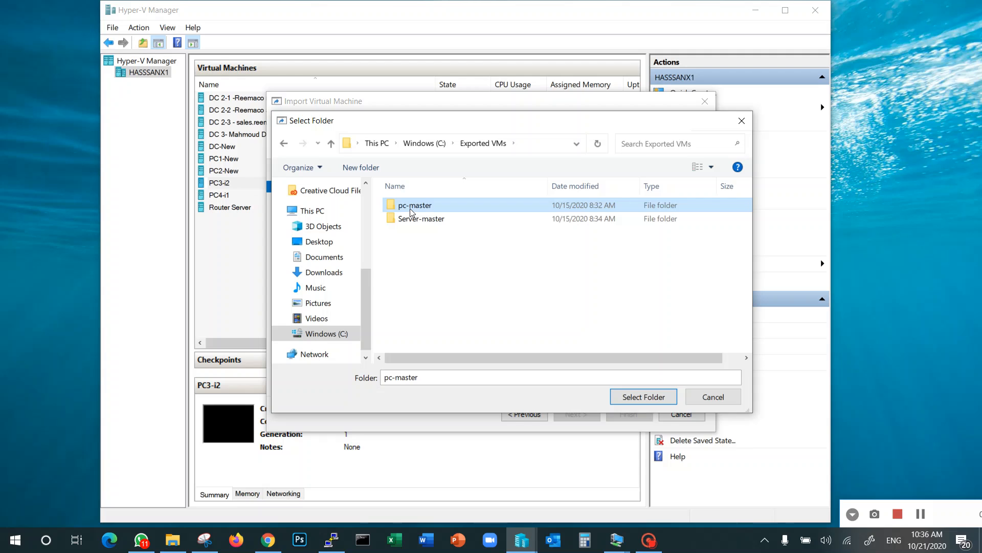
double_click(410, 208)
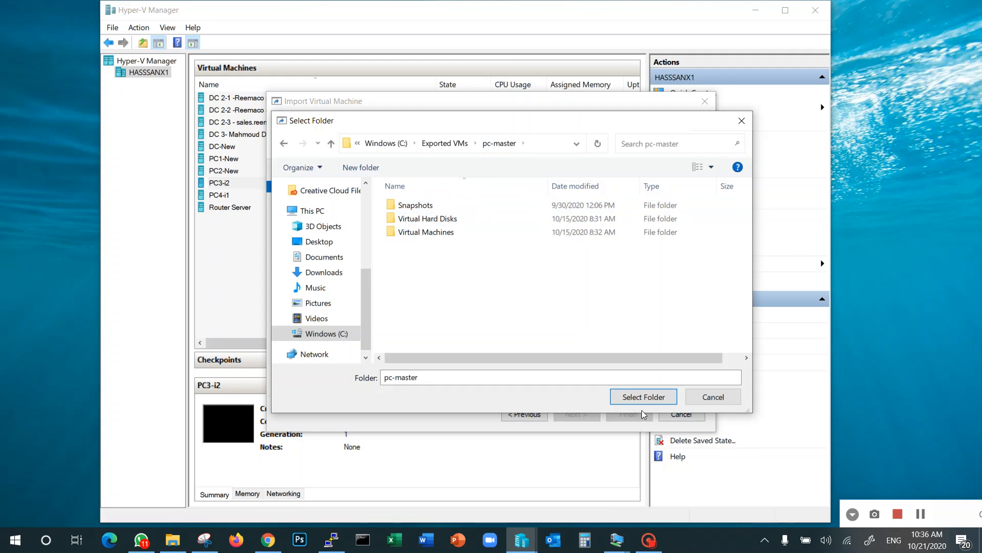
click(639, 397)
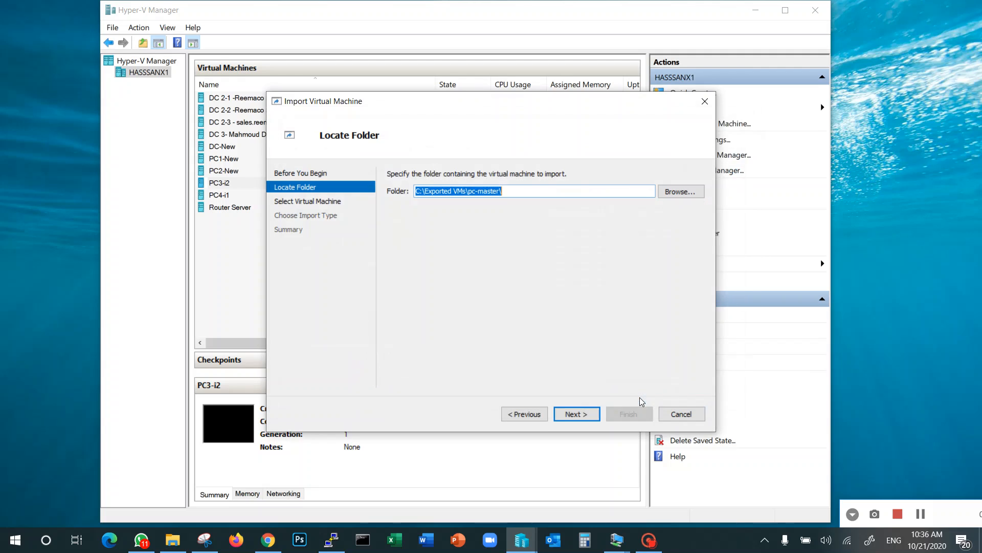
click(572, 416)
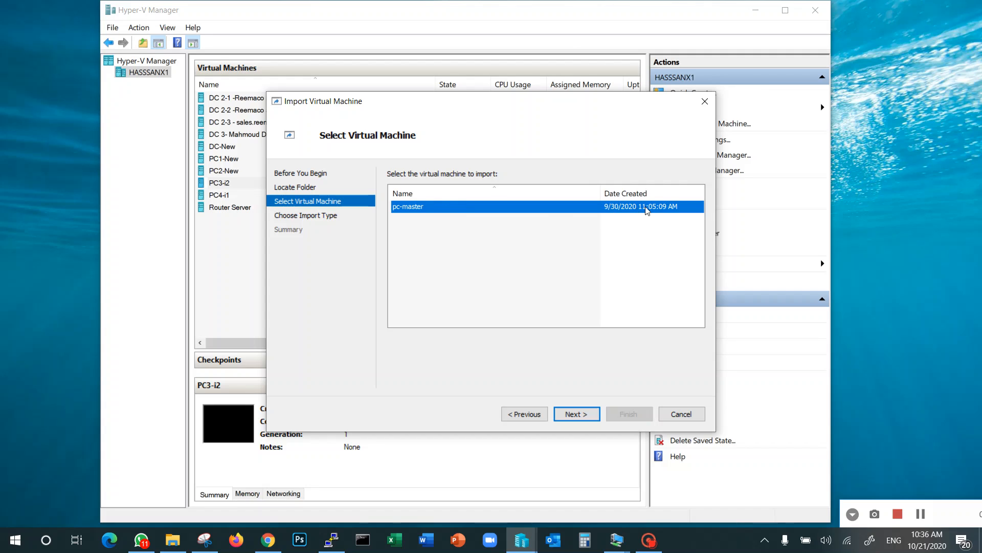
Accept pc-master as the machine to import and choose to copy it with a new unique ID
click(570, 417)
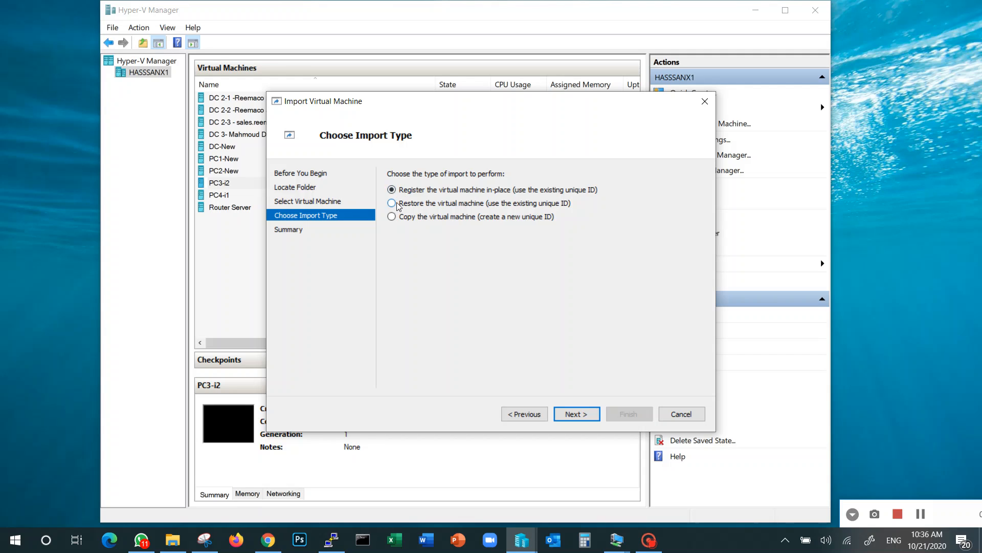
click(393, 218)
click(585, 416)
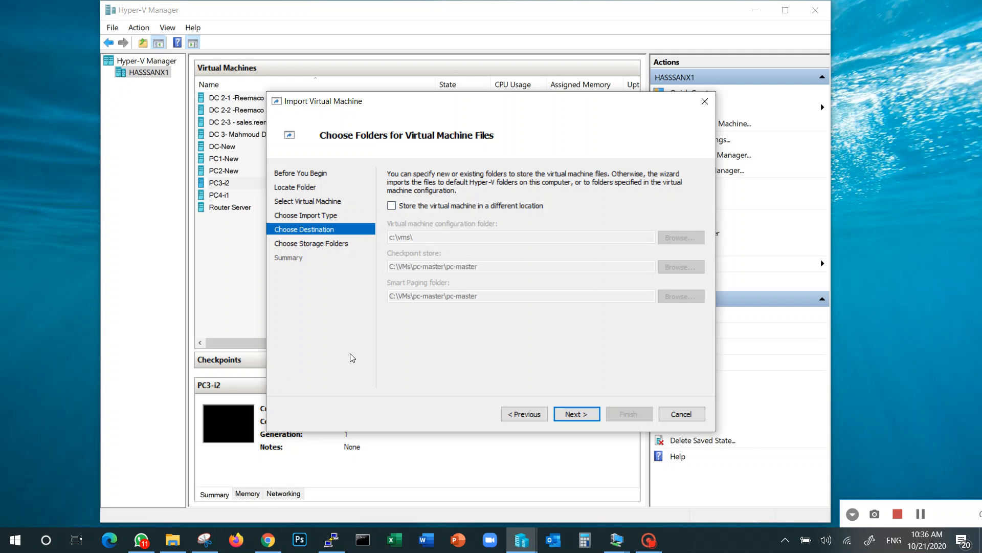
Open the c:\VMs folder and examine how existing machines such as DC4 are stored in their own subfolders
click(10, 542)
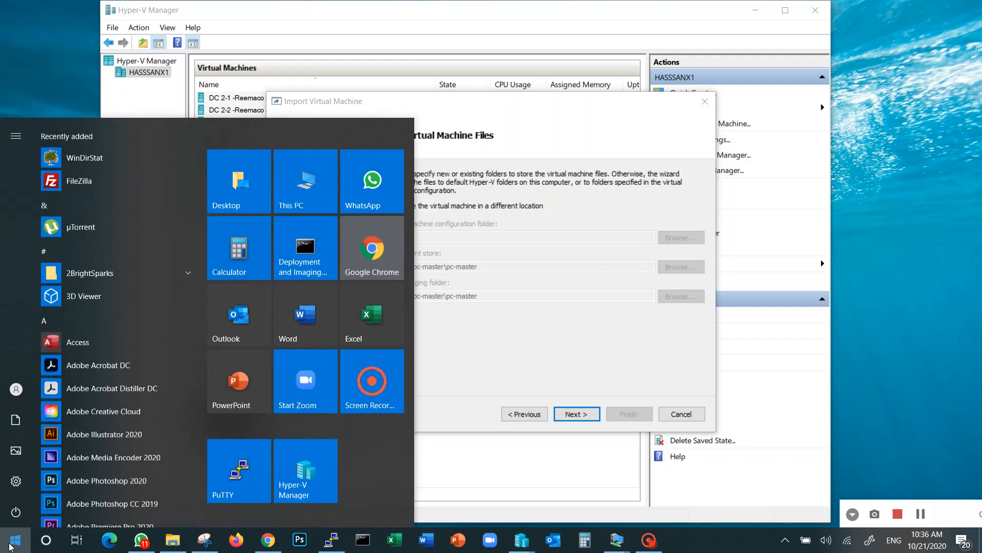
text(c:\vms)
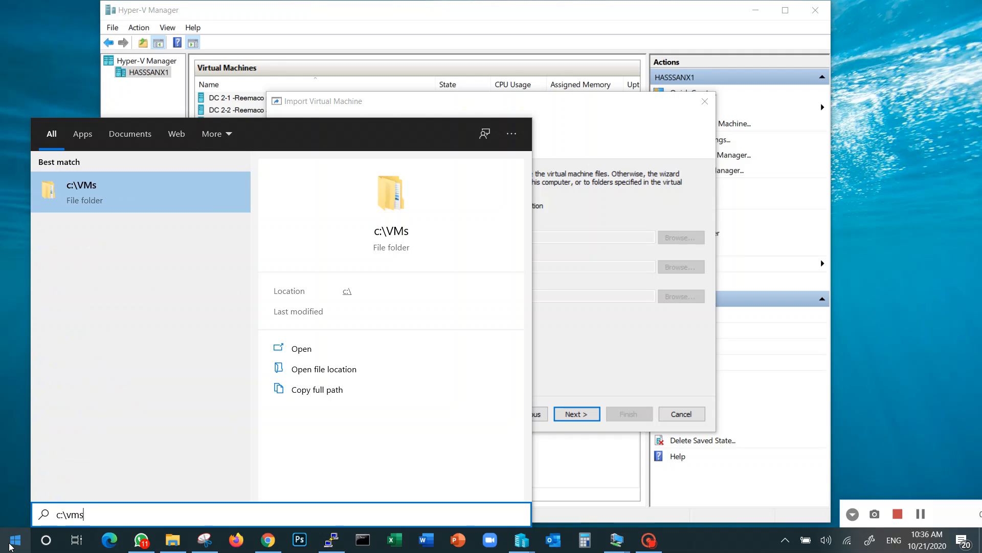
key(Return)
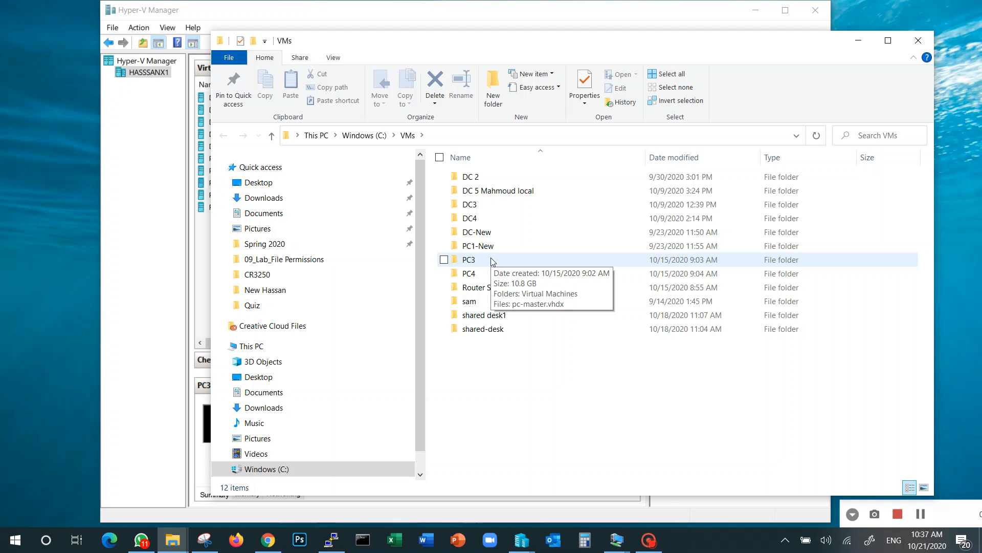
click(487, 221)
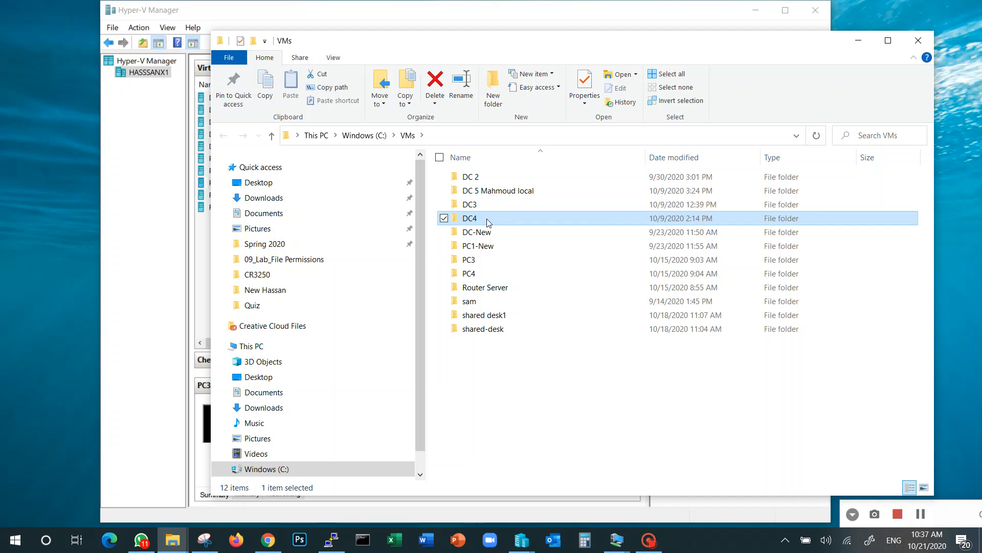
double_click(487, 220)
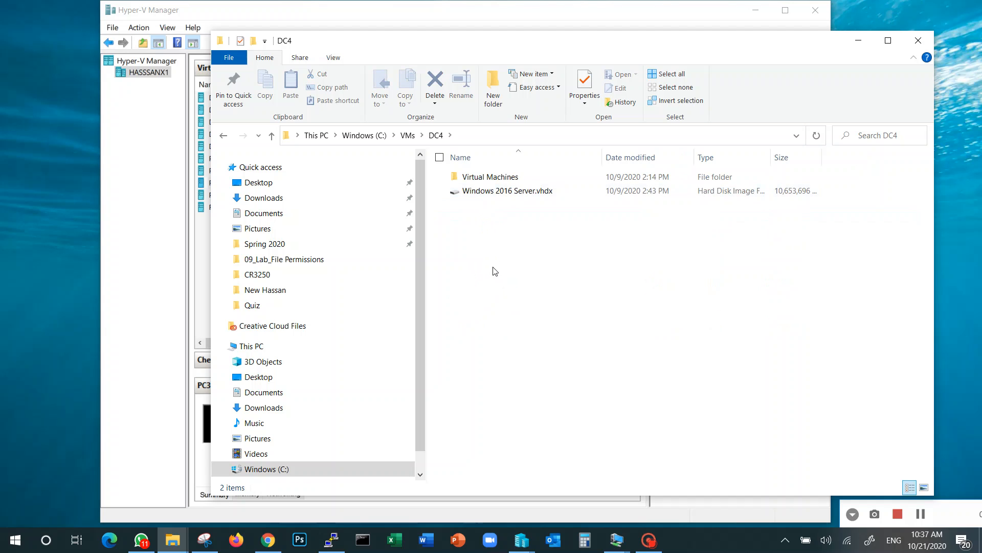
click(409, 135)
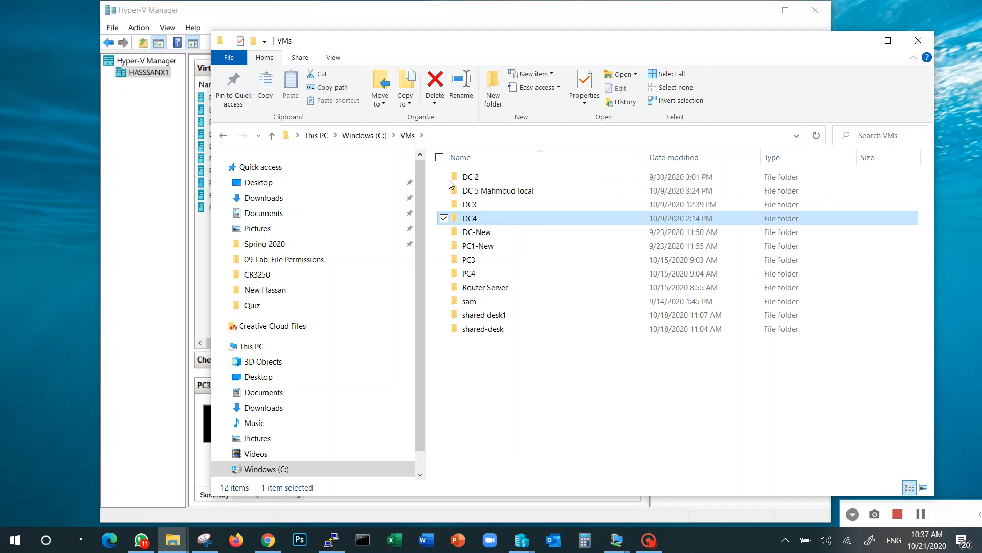
click(859, 41)
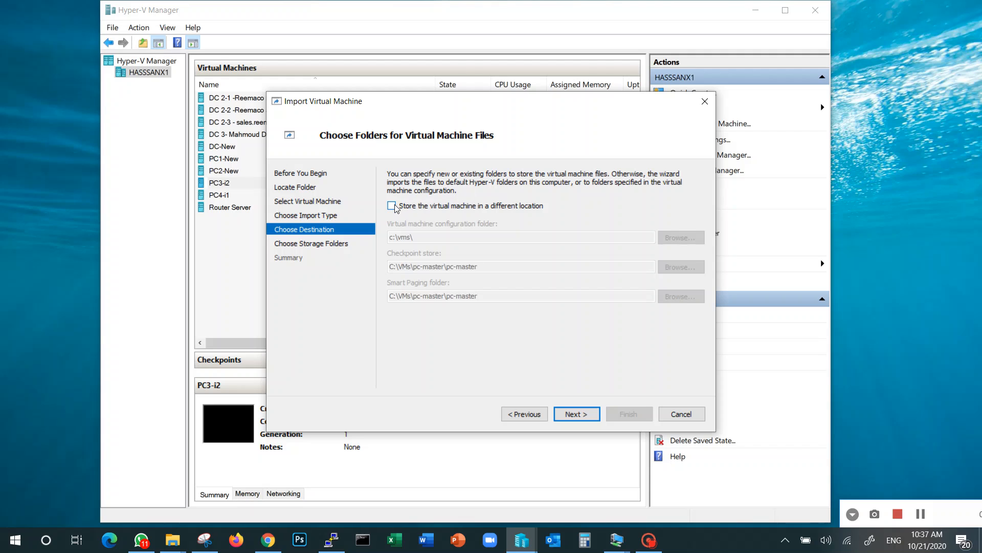
Store the machine in a different location, setting the configuration, checkpoint and Smart Paging folders to c:\vms\PC5
click(393, 205)
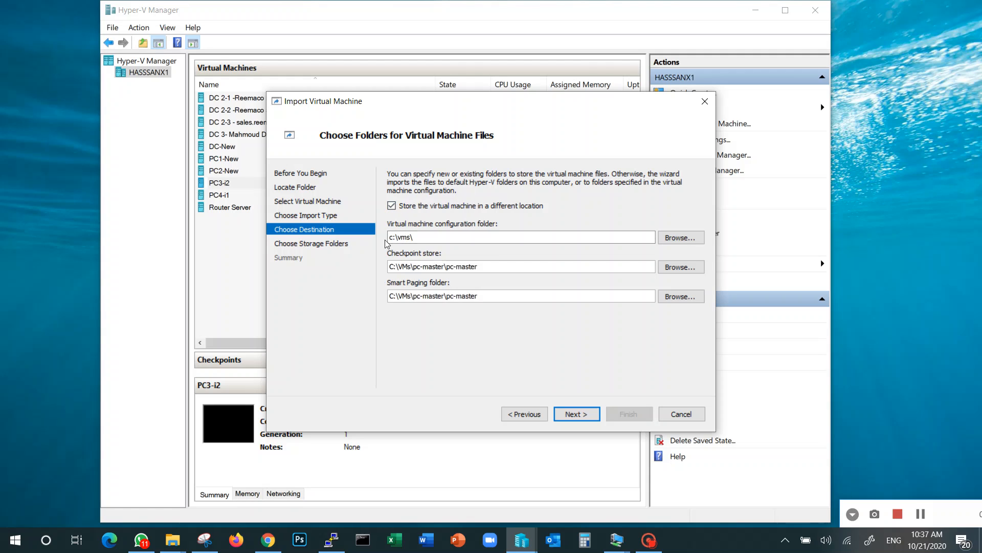
click(434, 237)
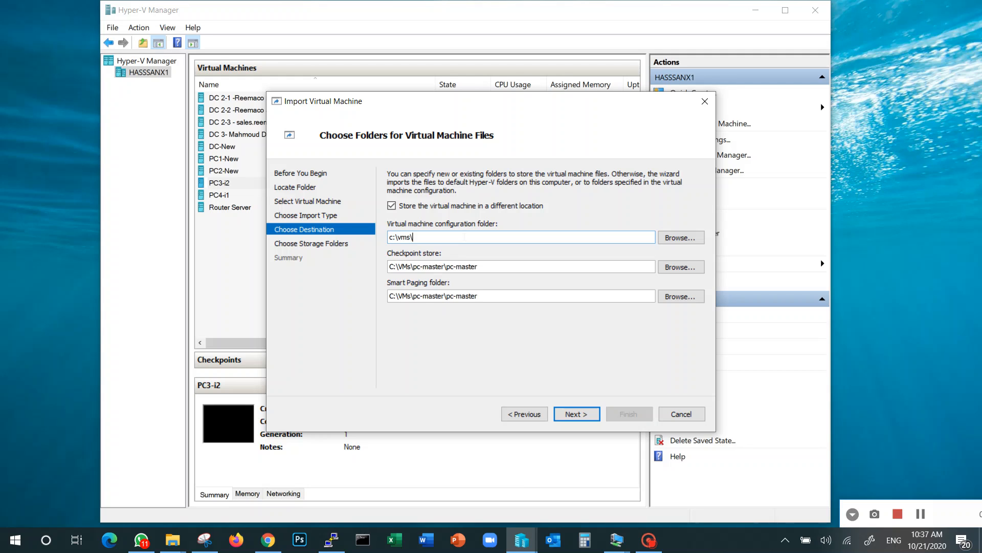
text(PC5)
key(shift+Home)
key(ctrl+c)
click(484, 266)
key(shift+Home)
key(ctrl+v)
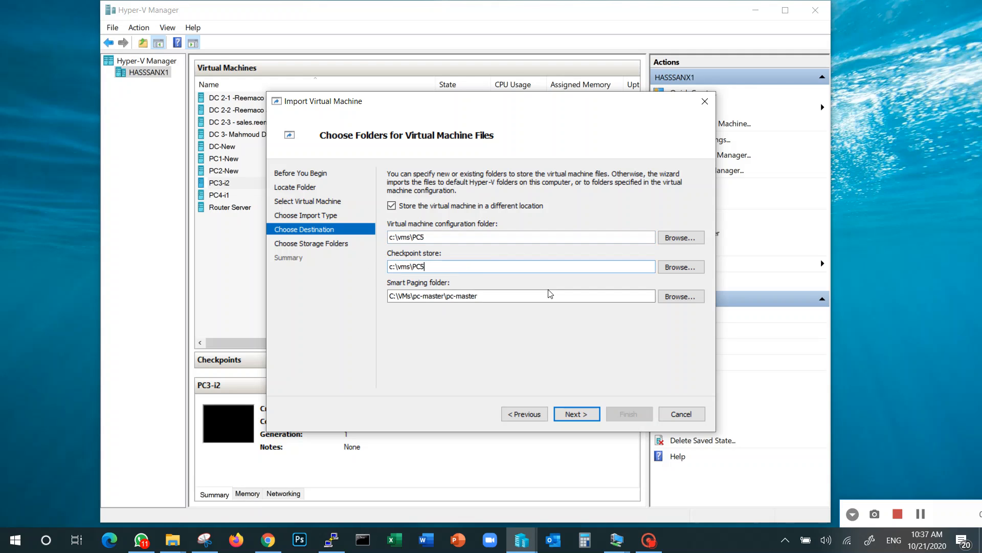
drag(504, 295, 355, 298)
key(ctrl+v)
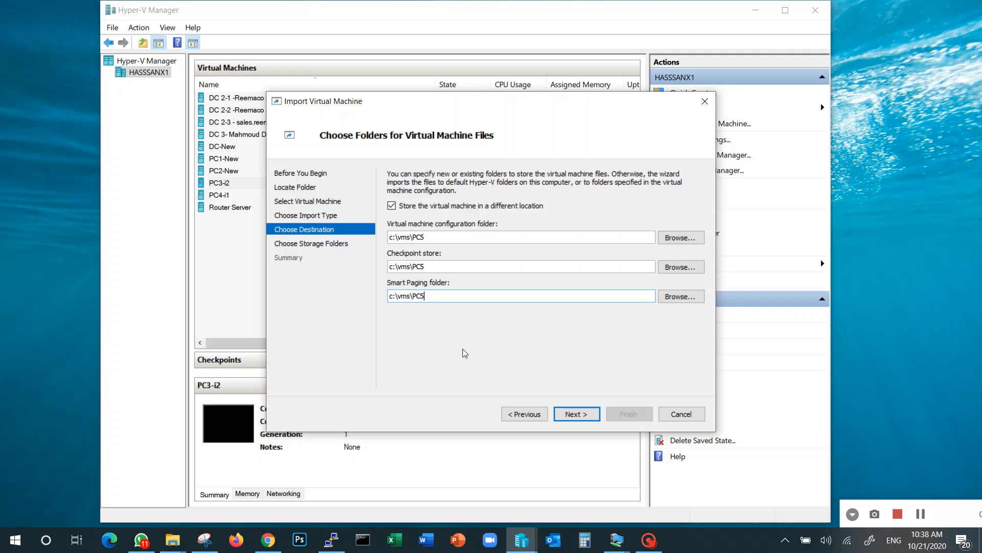
click(576, 414)
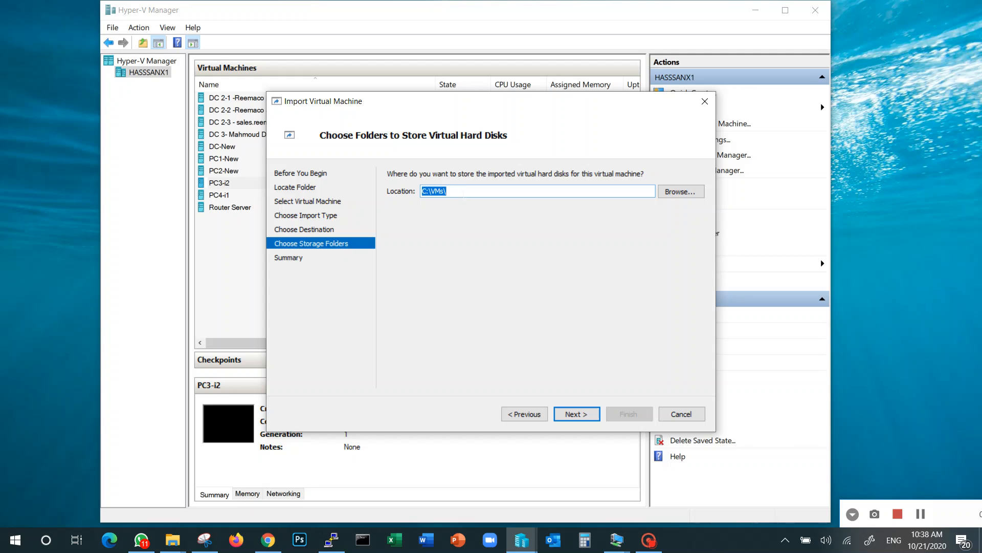
Set the storage location for the imported virtual hard disks to c:\vms\PC5 and proceed to the import summary
text(c:\vms\PC5)
click(579, 413)
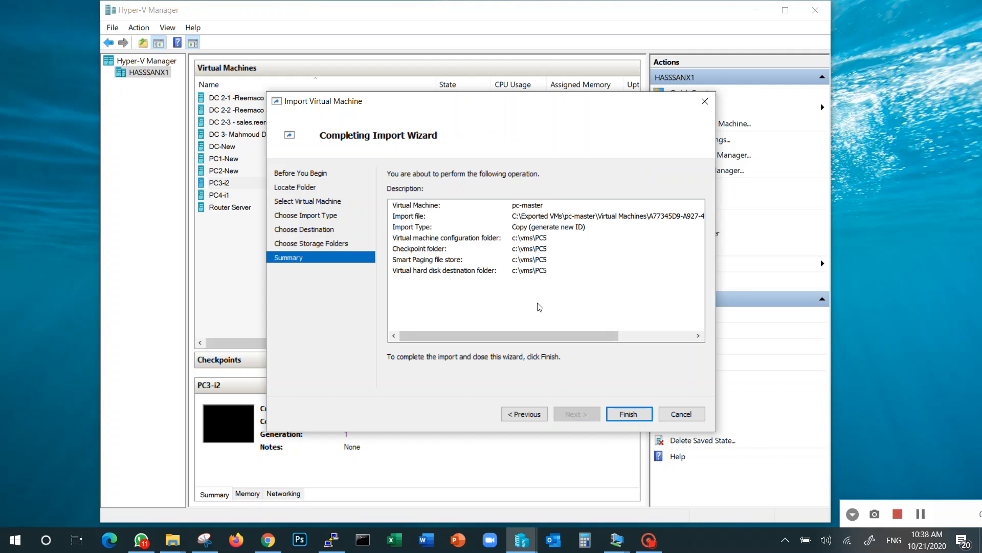
Complete the import of the virtual machine and rename the imported pc-master machine to PC5
click(633, 415)
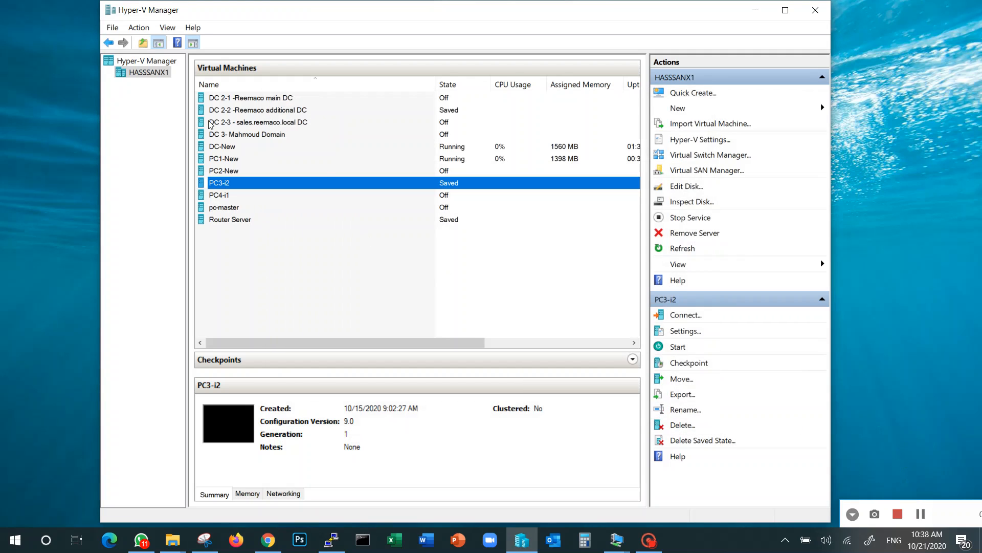
click(226, 208)
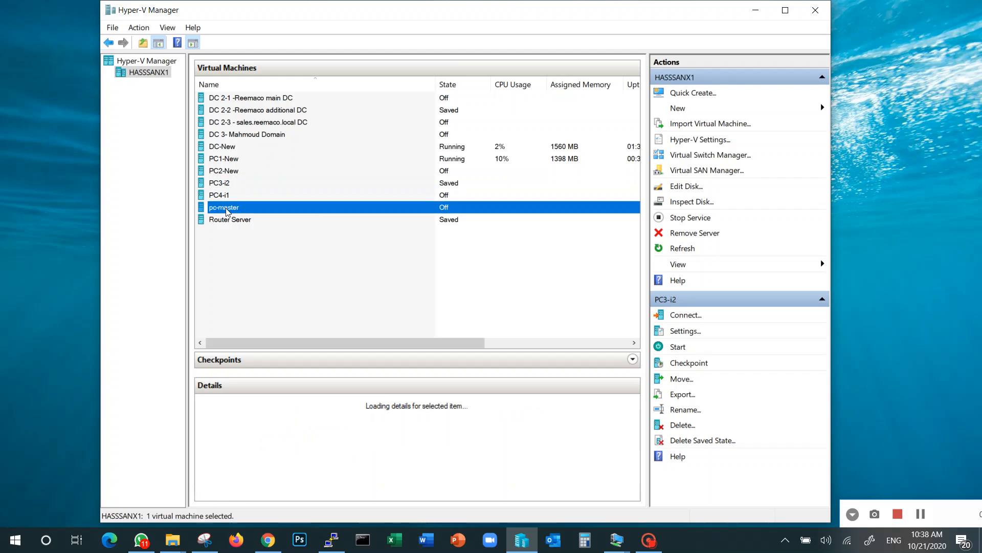
right_click(226, 208)
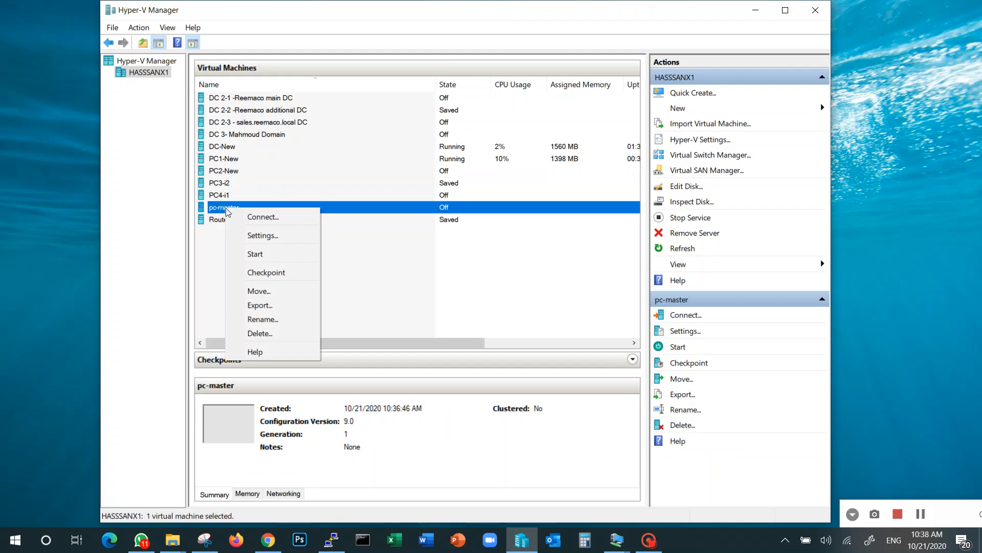
click(279, 320)
text(P)
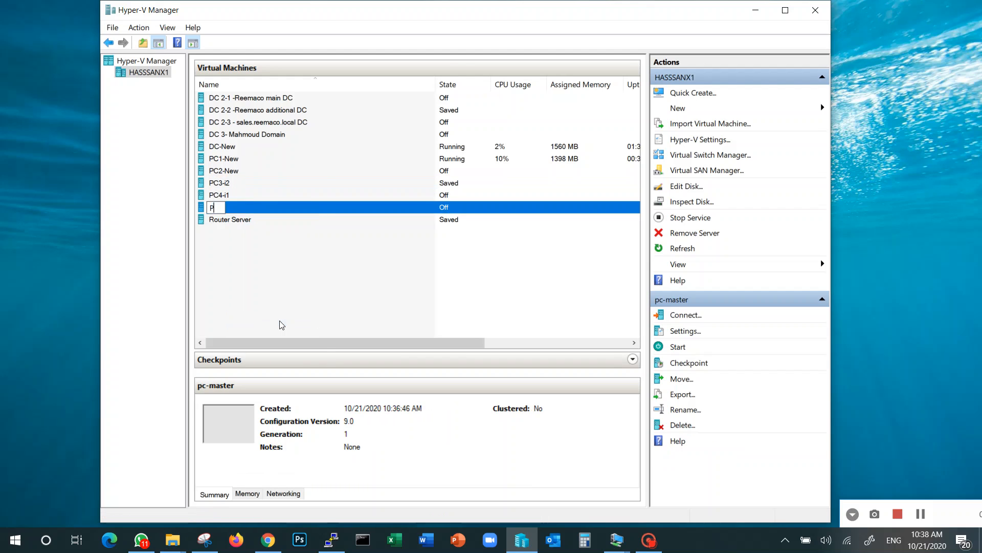
text(C5)
key(Return)
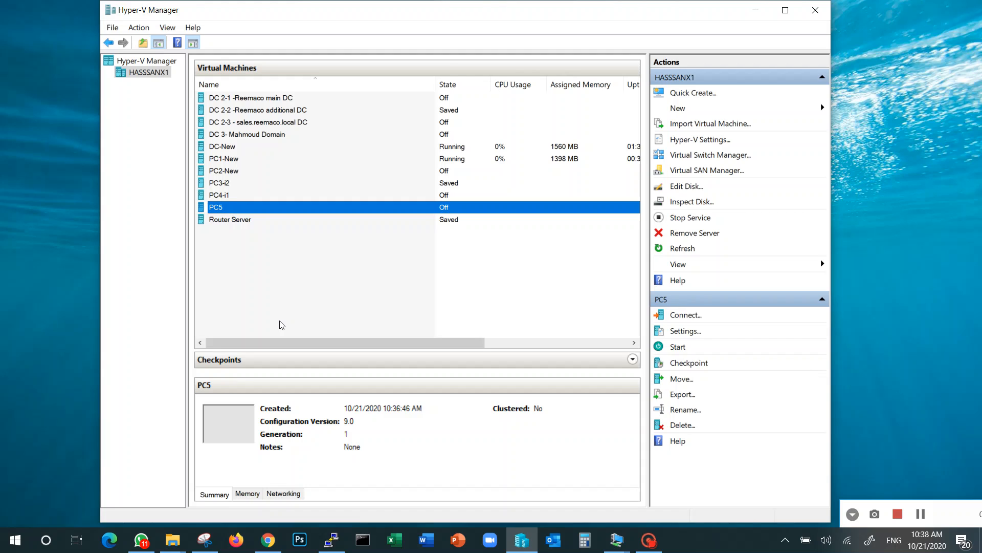
Open the settings of PC5 to review its hardware and management configuration, closing them without changes
right_click(222, 208)
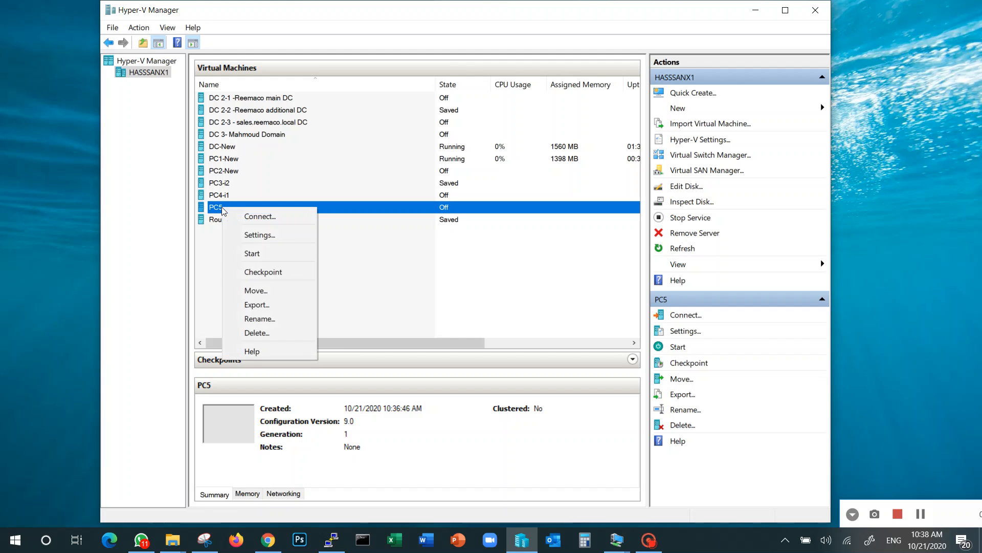
click(253, 232)
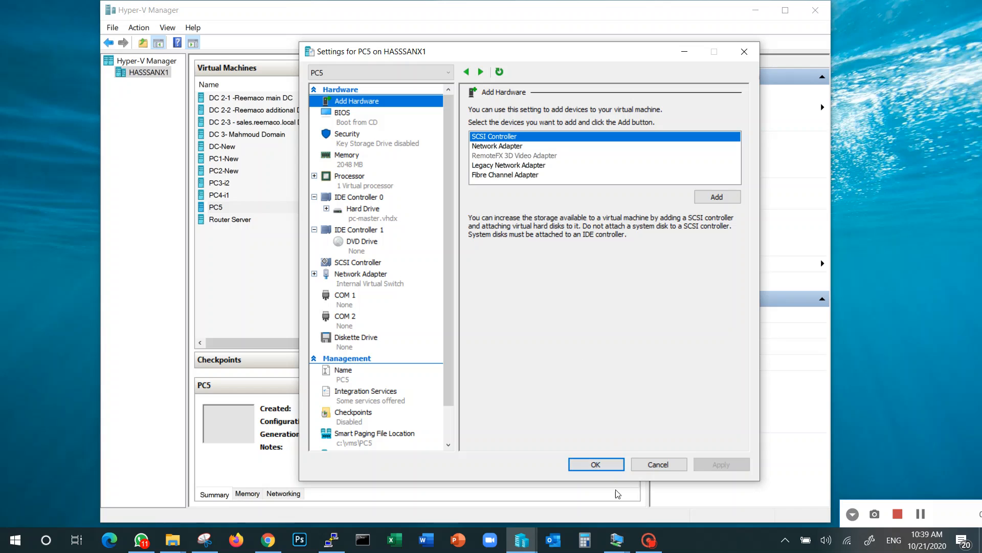
click(604, 464)
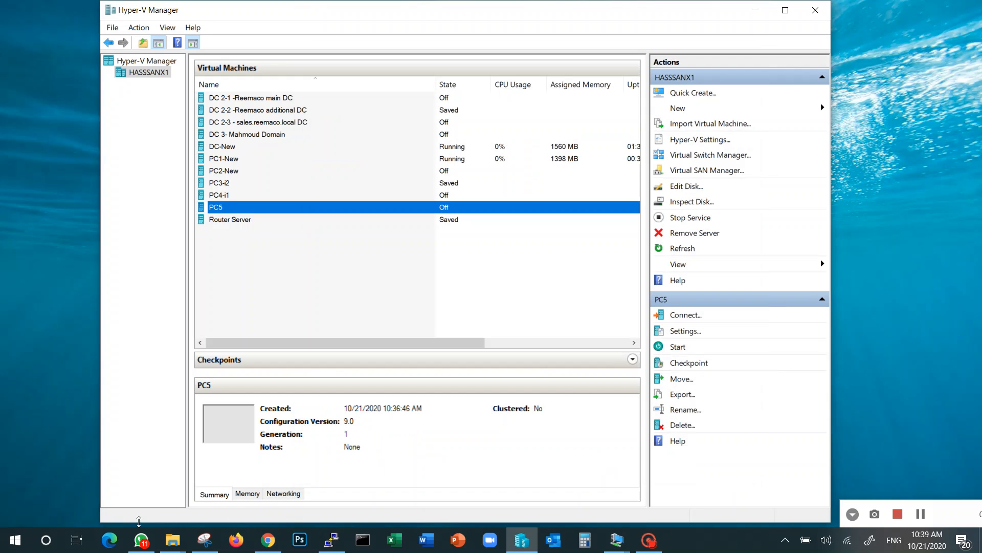
Open the PC5 folder under C:\VMs in File Explorer and examine the imported machine's files
click(15, 540)
text(c:)
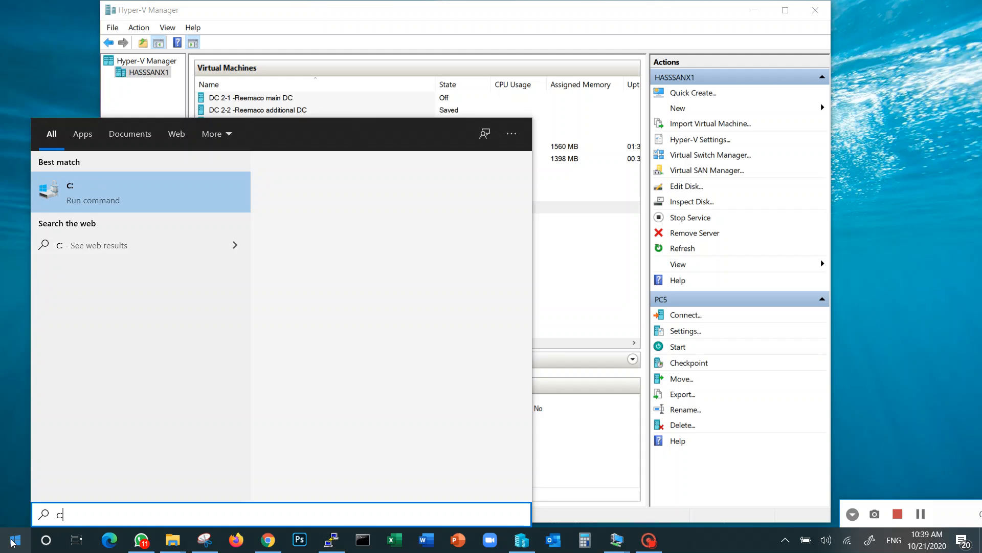
key(Return)
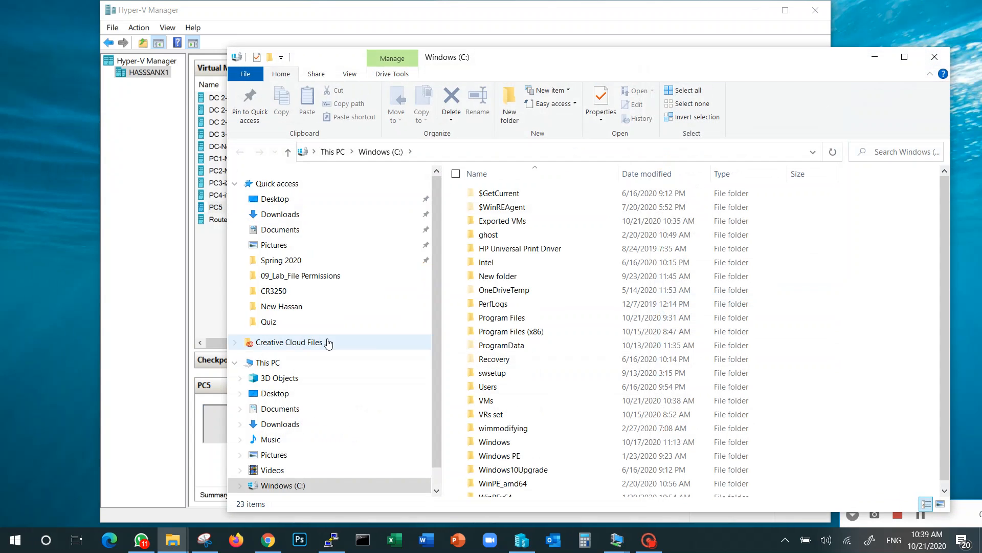
click(492, 401)
double_click(491, 400)
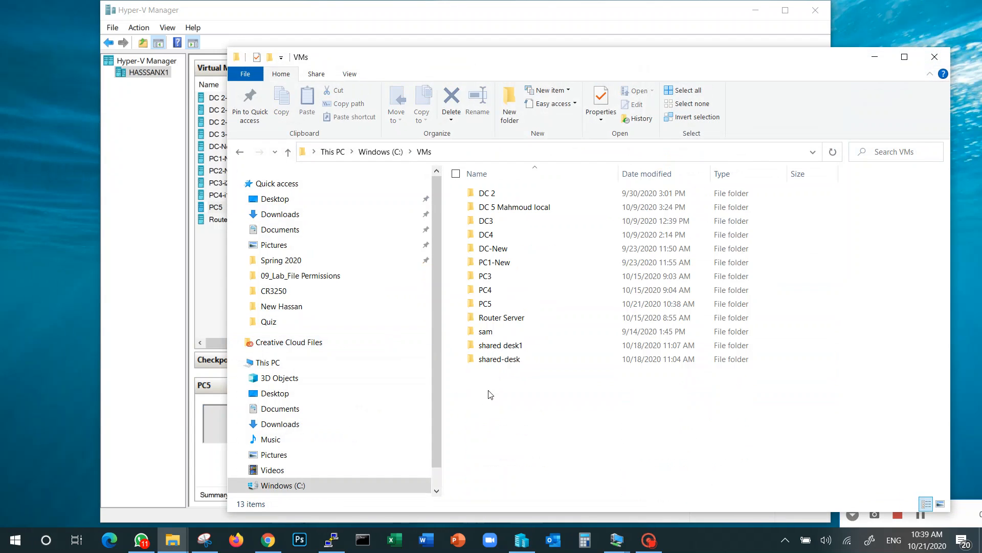
double_click(489, 306)
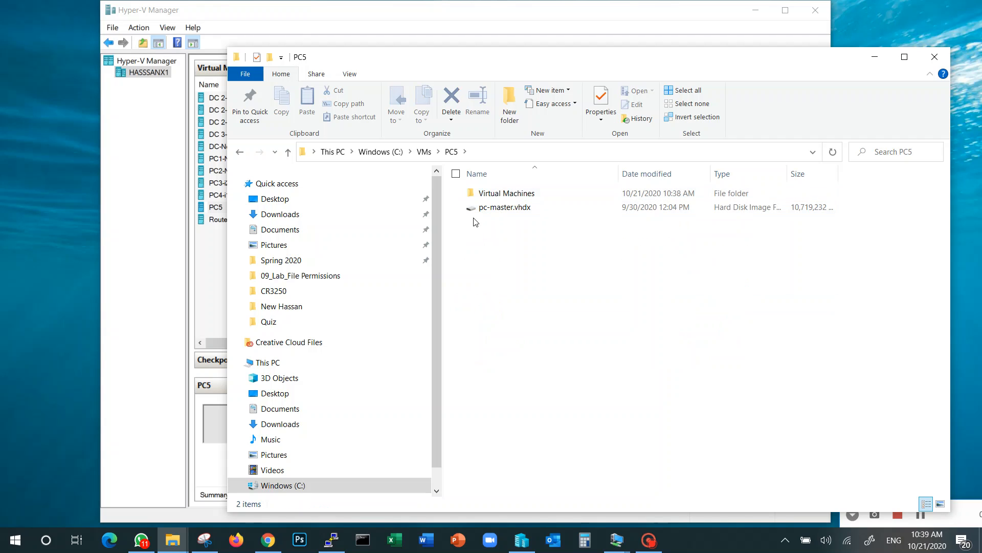
Check the size of the PC5 folder in its properties and close File Explorer
click(425, 152)
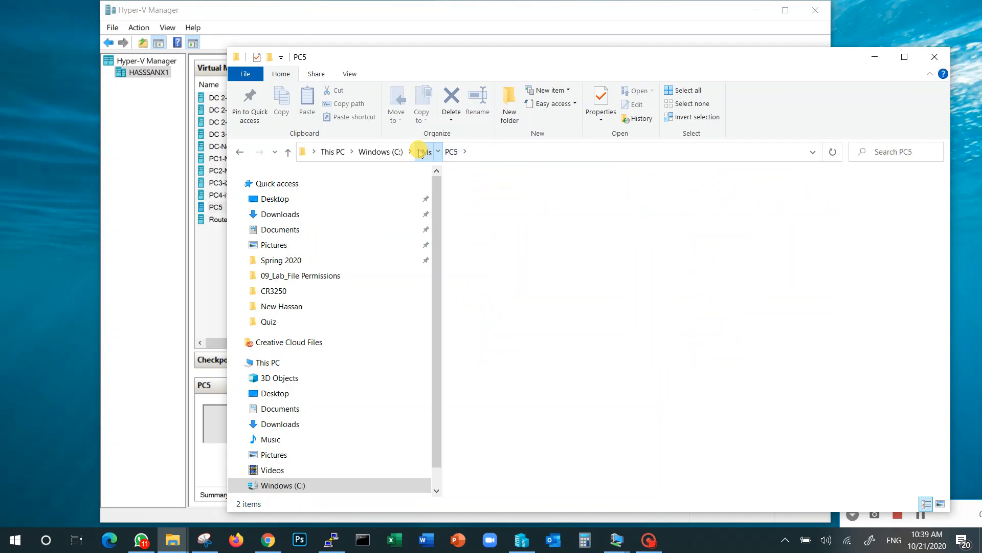
right_click(486, 306)
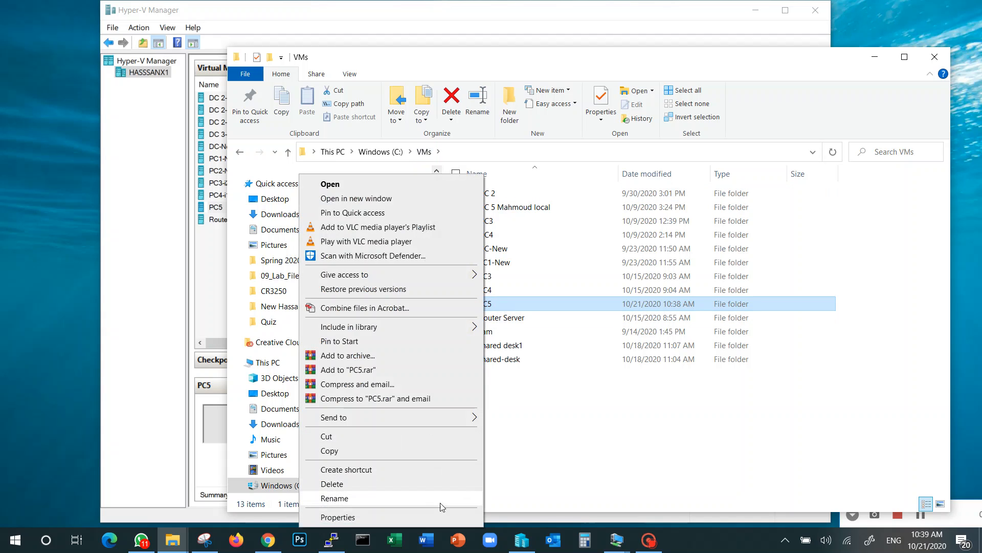
click(414, 516)
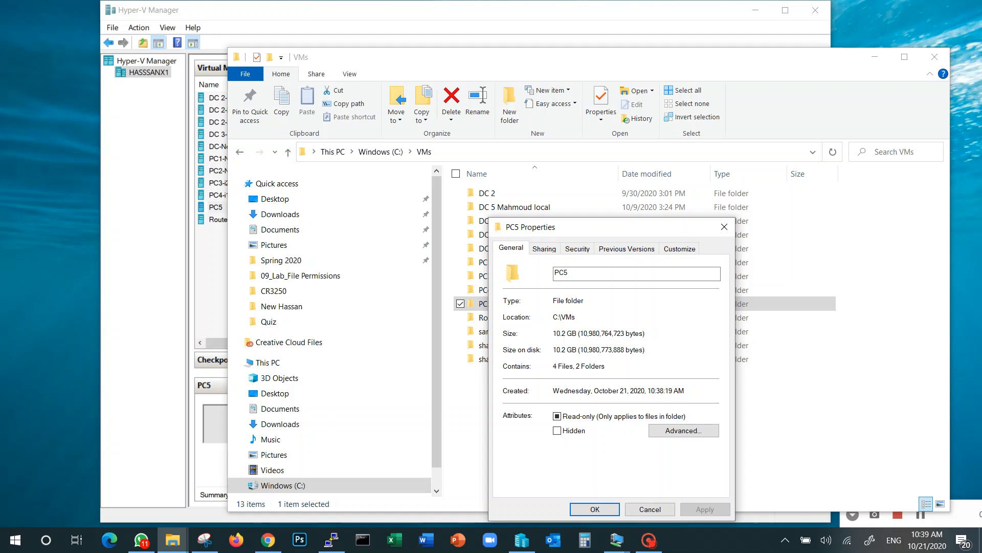
click(650, 509)
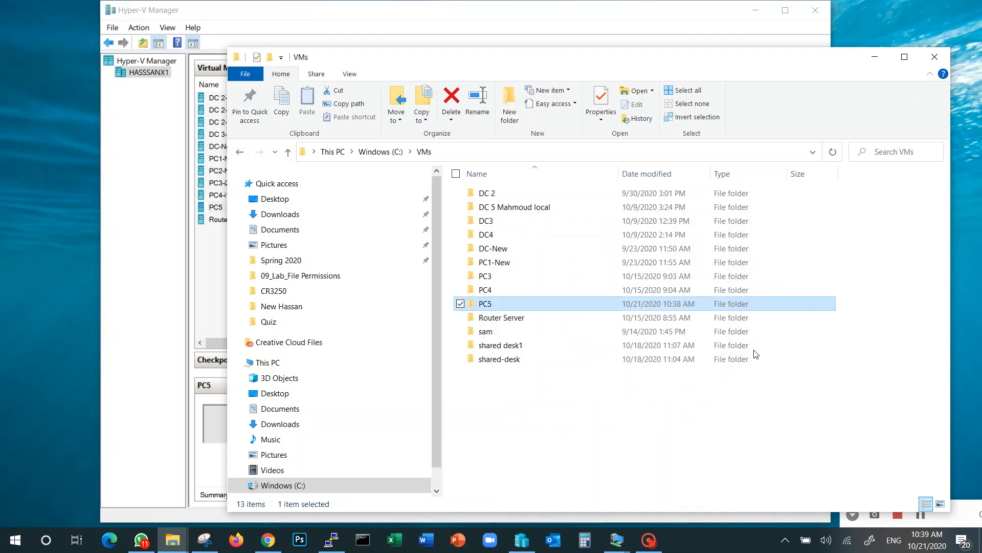
click(935, 58)
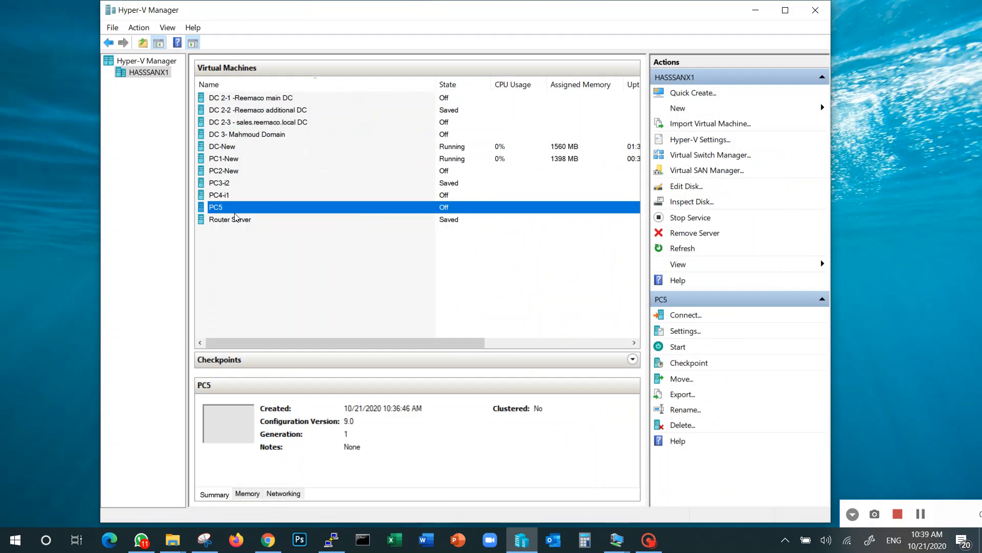
Connect to the PC5 virtual machine, start it and dismiss the Windows lock screen to reach sign-in
double_click(215, 207)
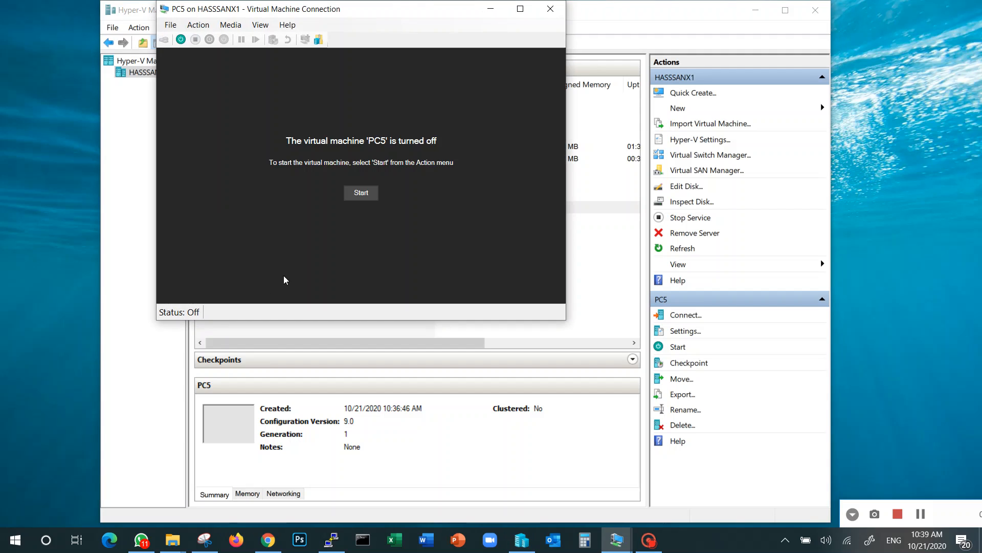
click(361, 192)
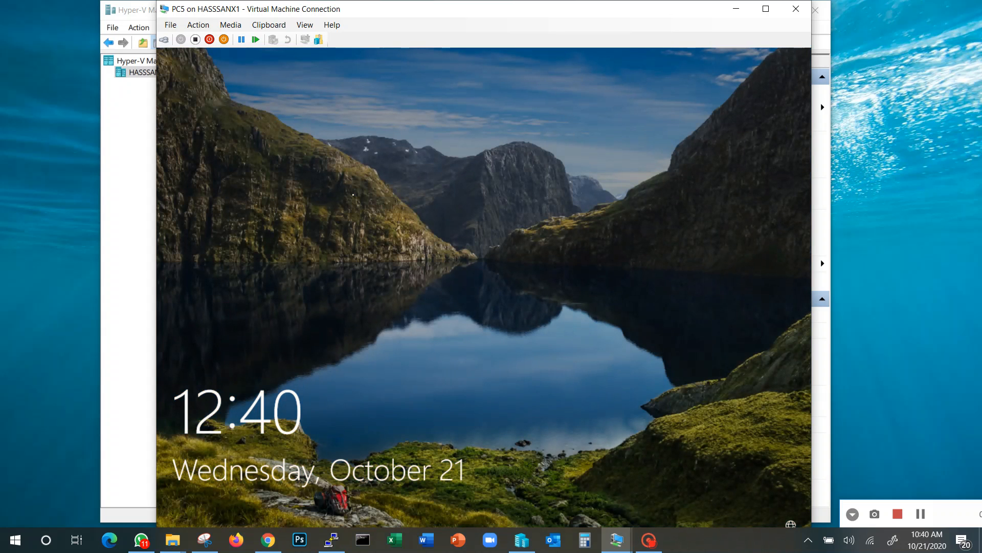
click(376, 231)
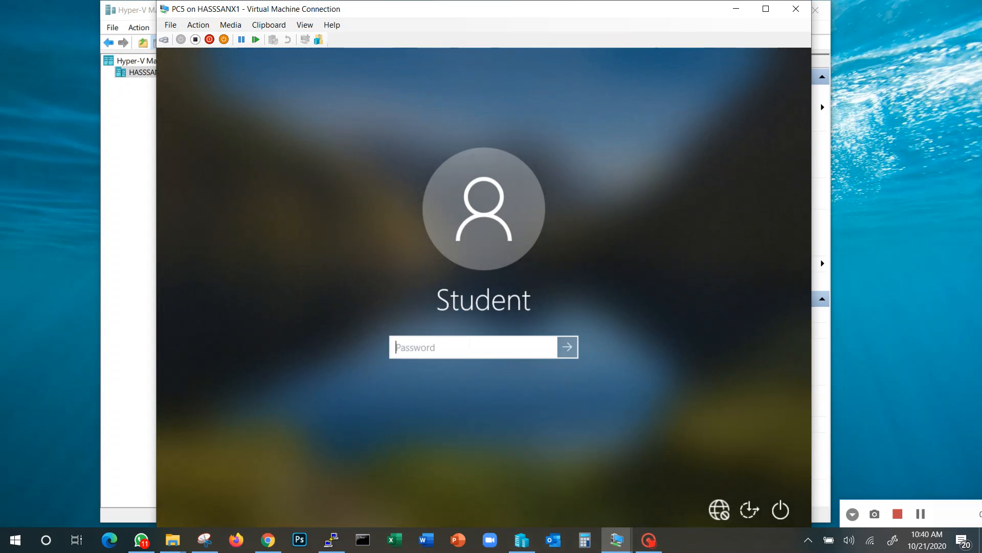